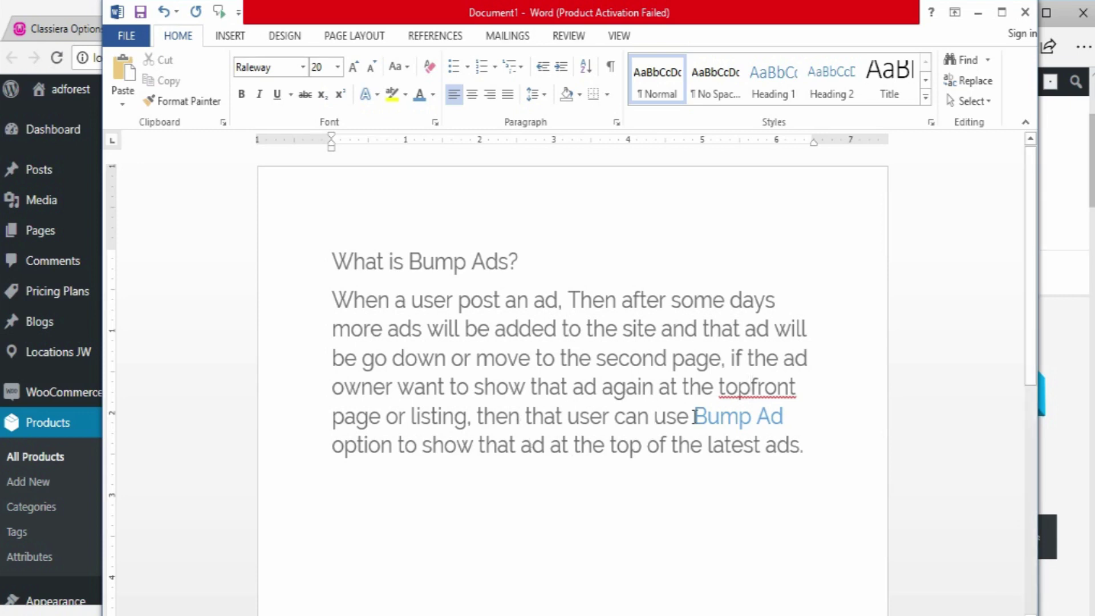
- Highlight the words 'Bump Ad' in the Word paragraph explaining Bump Ads
{"action": "left_click_drag", "start_coordinate": [694, 417], "coordinate": [789, 425]}
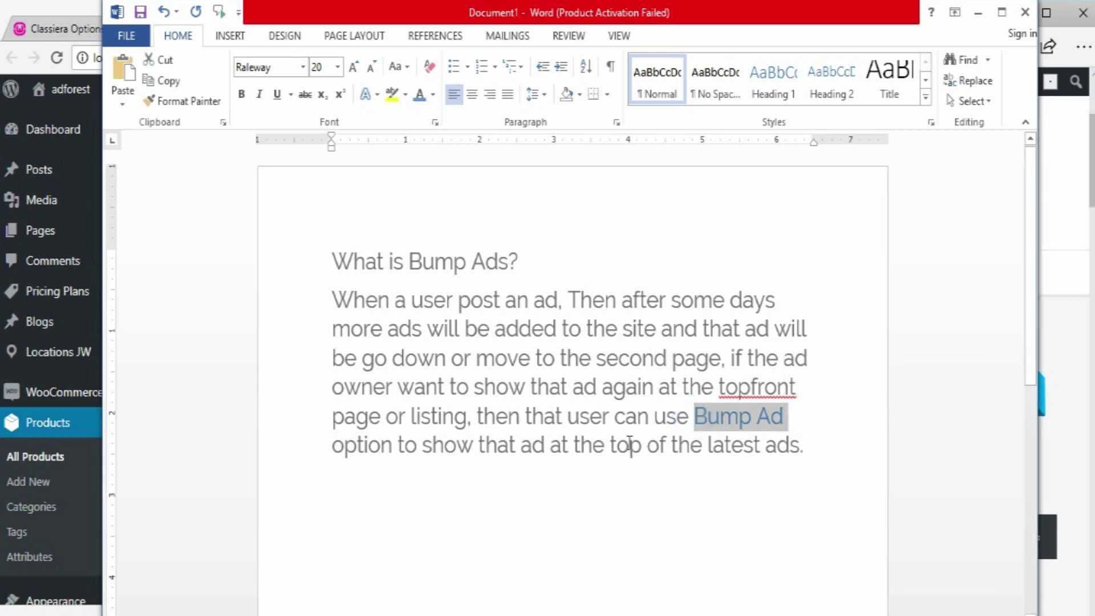
- Minimize Word and scroll through the ads listed on the Classiera homepage
{"action": "left_click", "coordinate": [978, 13]}
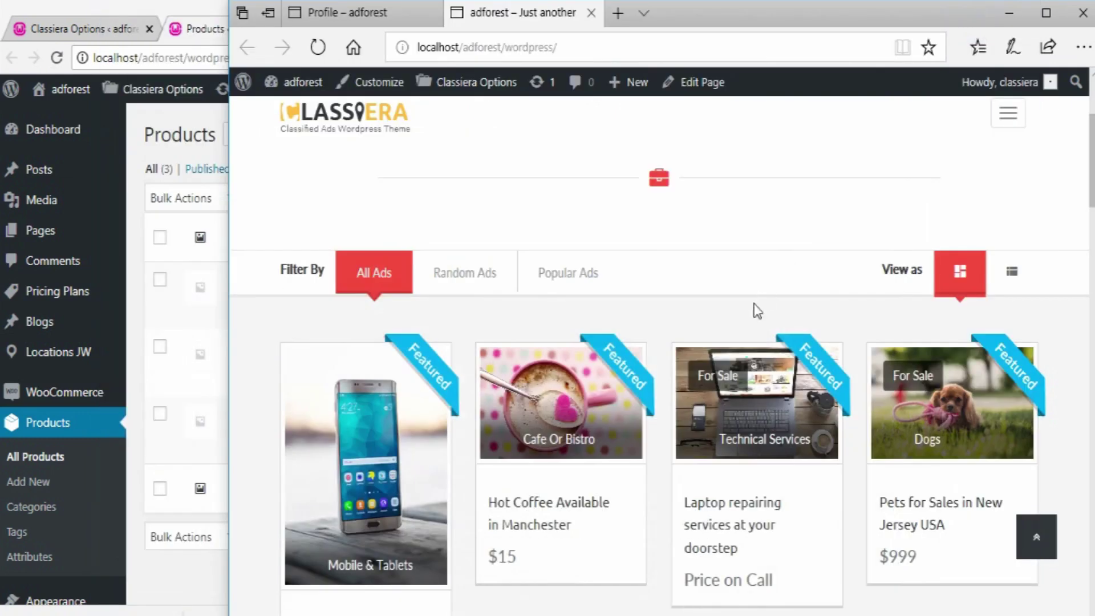
{"action": "scroll", "coordinate": [509, 530], "scroll_direction": "down", "scroll_amount": 1}
{"action": "scroll", "coordinate": [509, 529], "scroll_direction": "down", "scroll_amount": 5}
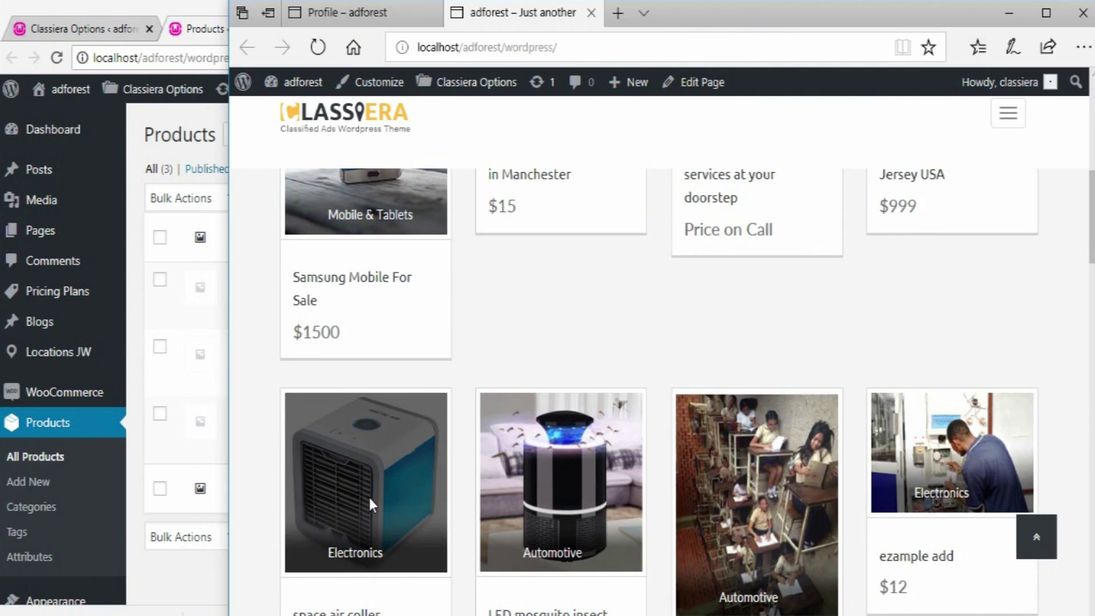
{"action": "scroll", "coordinate": [371, 459], "scroll_direction": "down", "scroll_amount": 9}
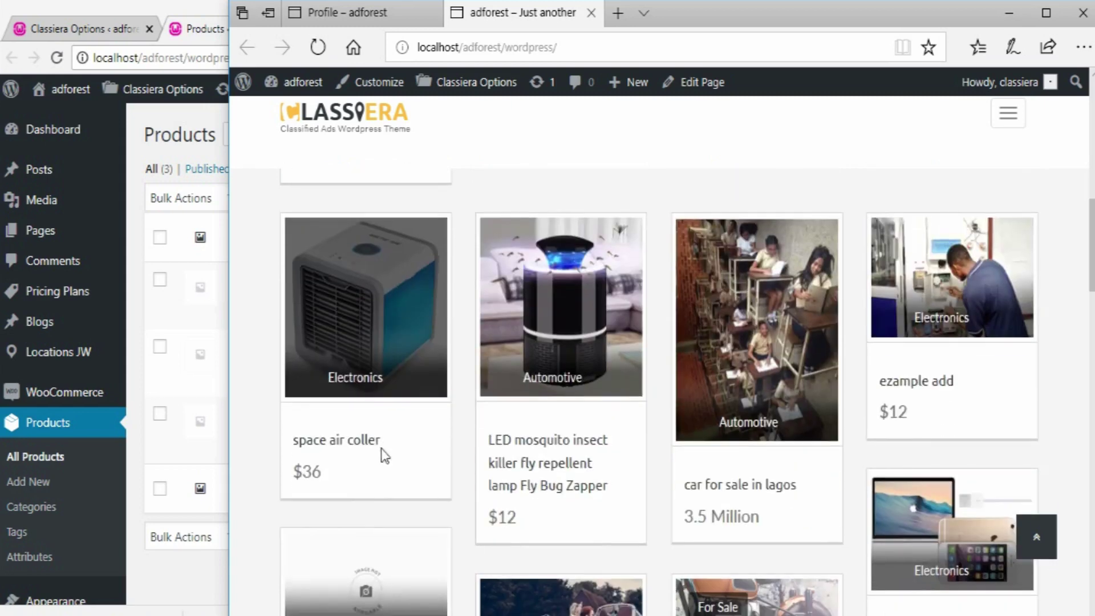
{"action": "scroll", "coordinate": [447, 479], "scroll_direction": "down", "scroll_amount": 8}
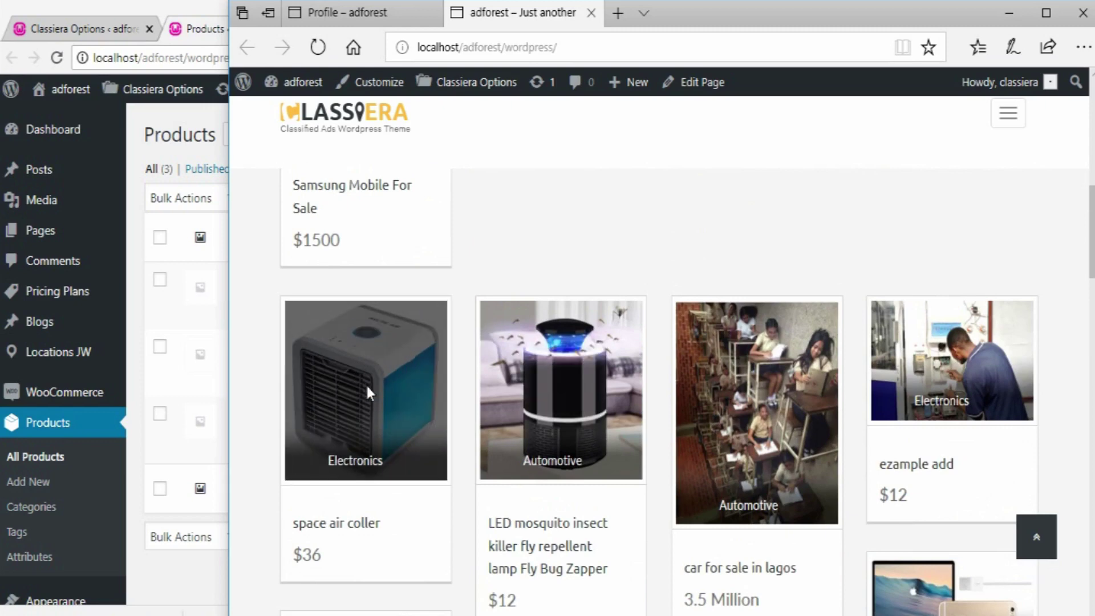
{"action": "scroll", "coordinate": [416, 396], "scroll_direction": "up", "scroll_amount": 6}
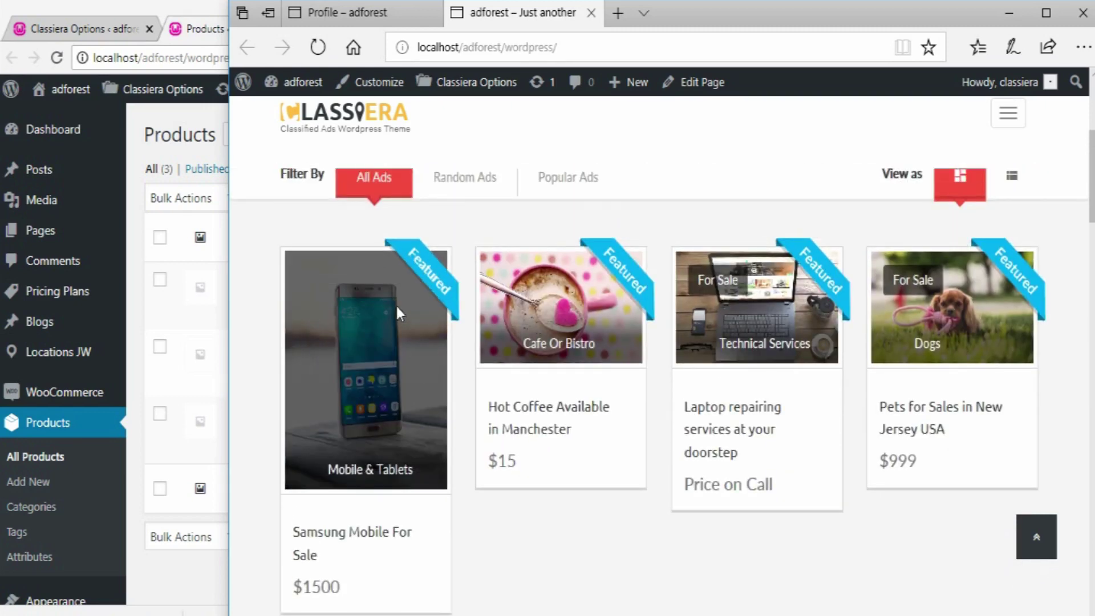
{"action": "scroll", "coordinate": [402, 451], "scroll_direction": "down", "scroll_amount": 5}
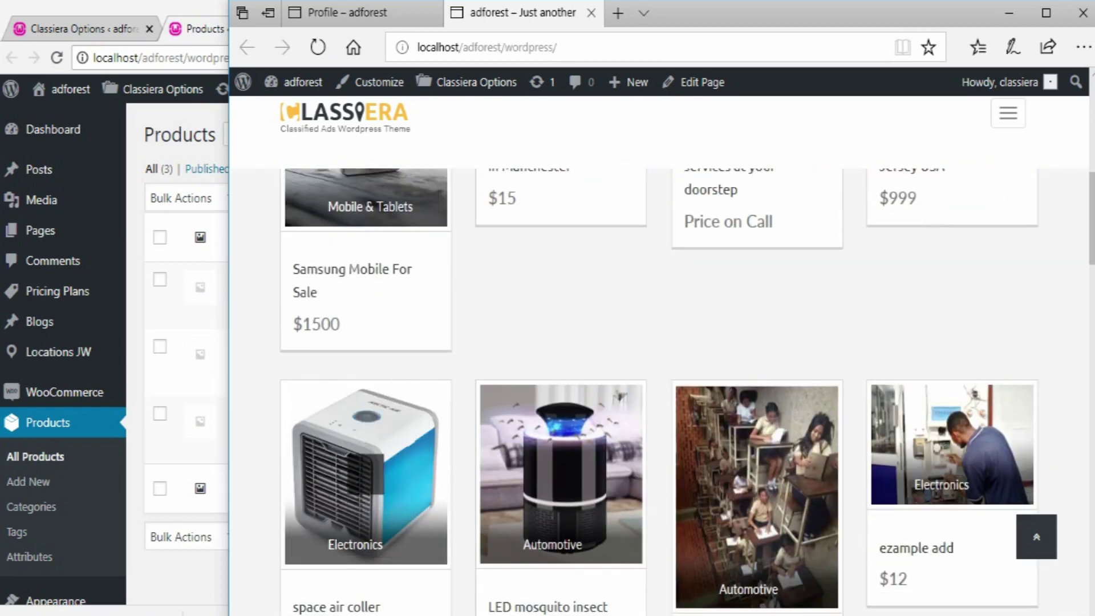
- Clear the Bump Ad highlight in Word and return to the browser's ad listing
{"action": "key", "text": "alt+Tab"}
{"action": "left_click", "coordinate": [707, 422]}
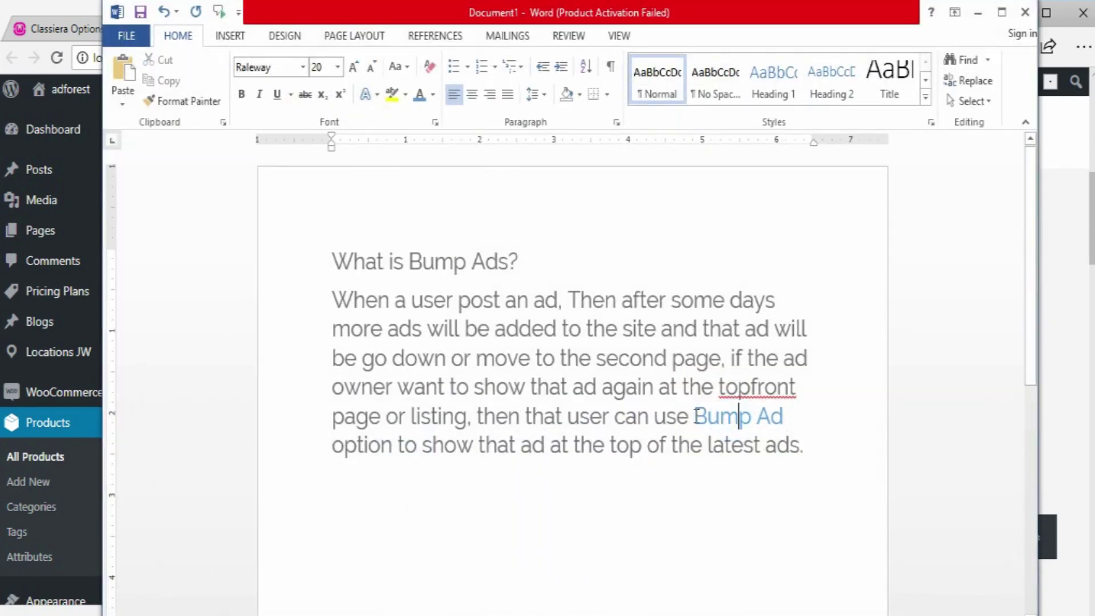
{"action": "key", "text": "alt+Tab"}
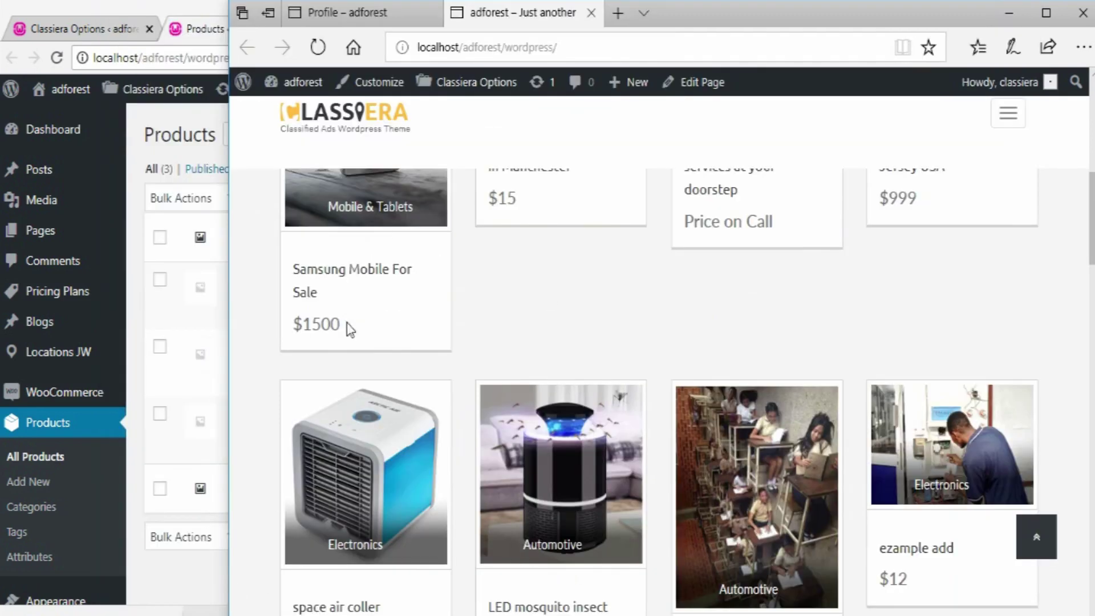
{"action": "scroll", "coordinate": [499, 291], "scroll_direction": "up", "scroll_amount": 7}
- Browse My Ads on the profile page, then bring up the WooCommerce Products list
{"action": "left_click", "coordinate": [314, 8]}
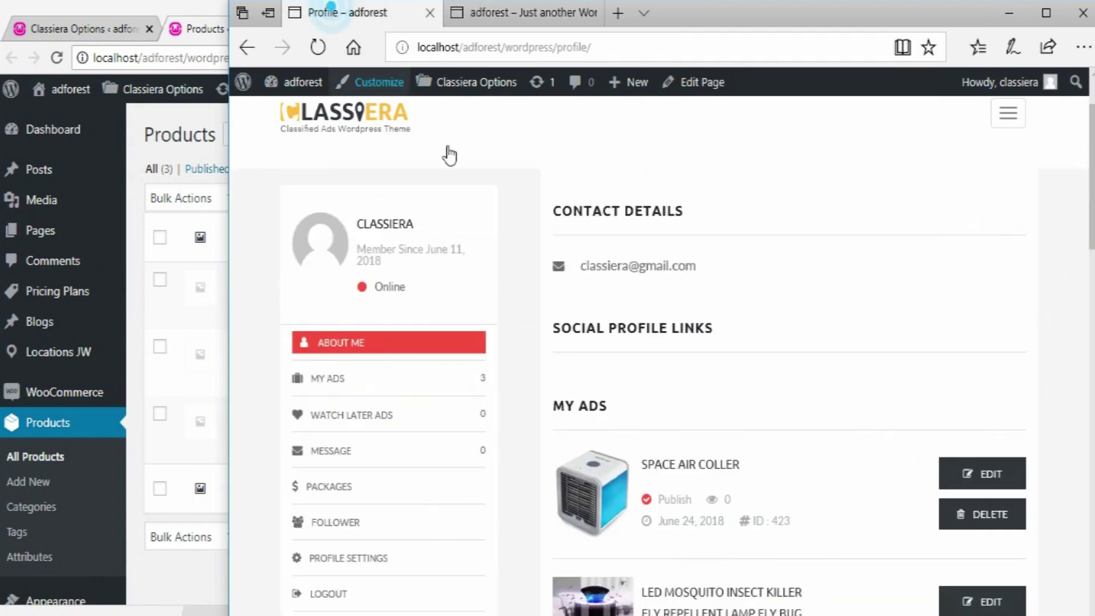
{"action": "scroll", "coordinate": [595, 402], "scroll_direction": "down", "scroll_amount": 2}
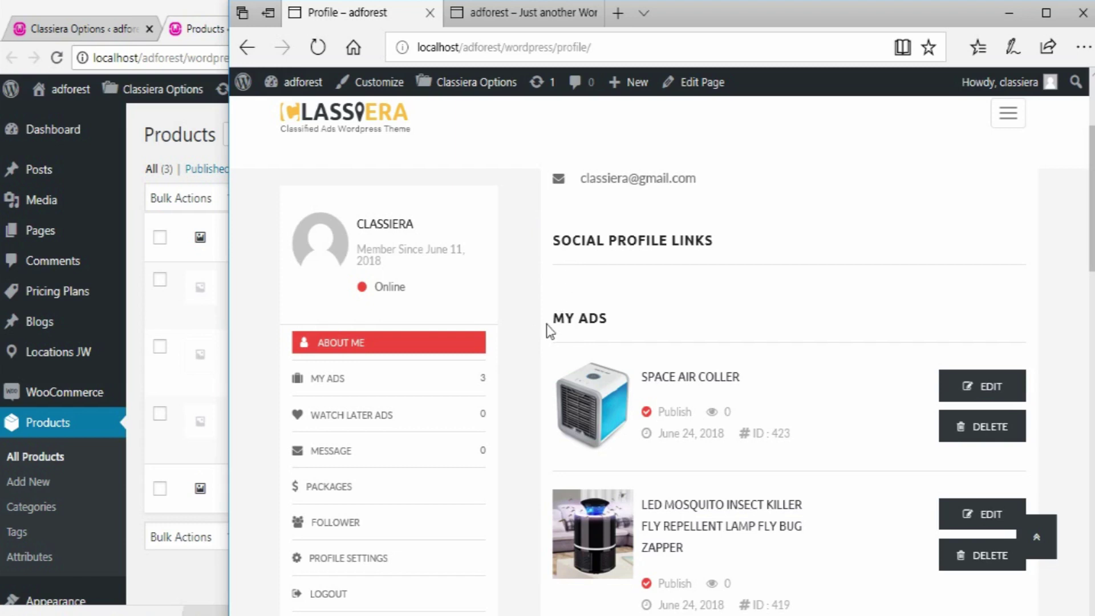
{"action": "left_click", "coordinate": [177, 17]}
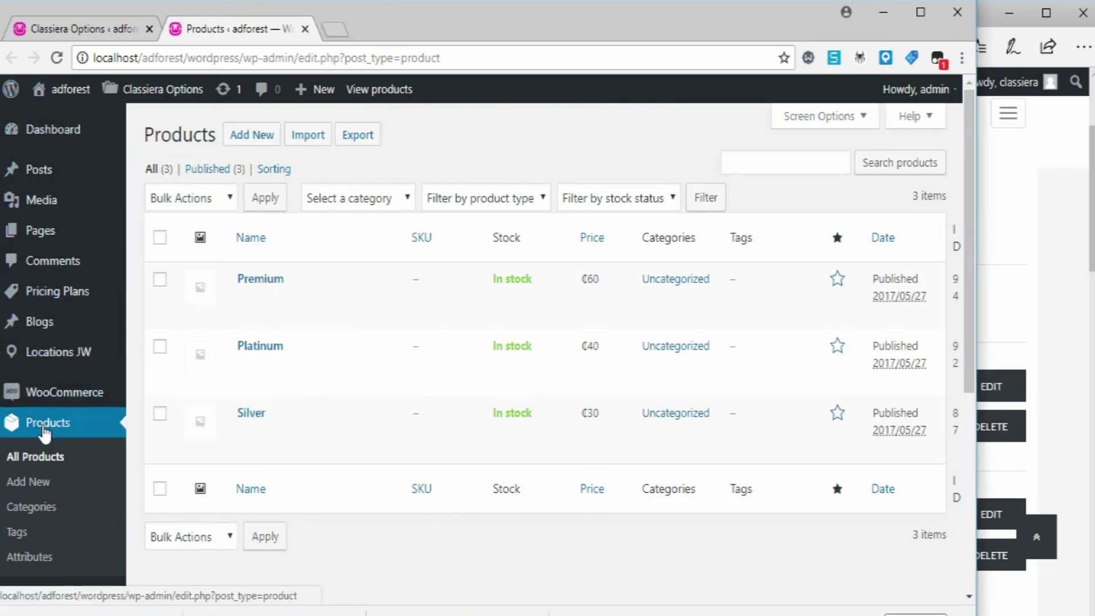
- Add a new WooCommerce product titled 'BumpAds' with a regular price of 12
{"action": "left_click", "coordinate": [254, 138]}
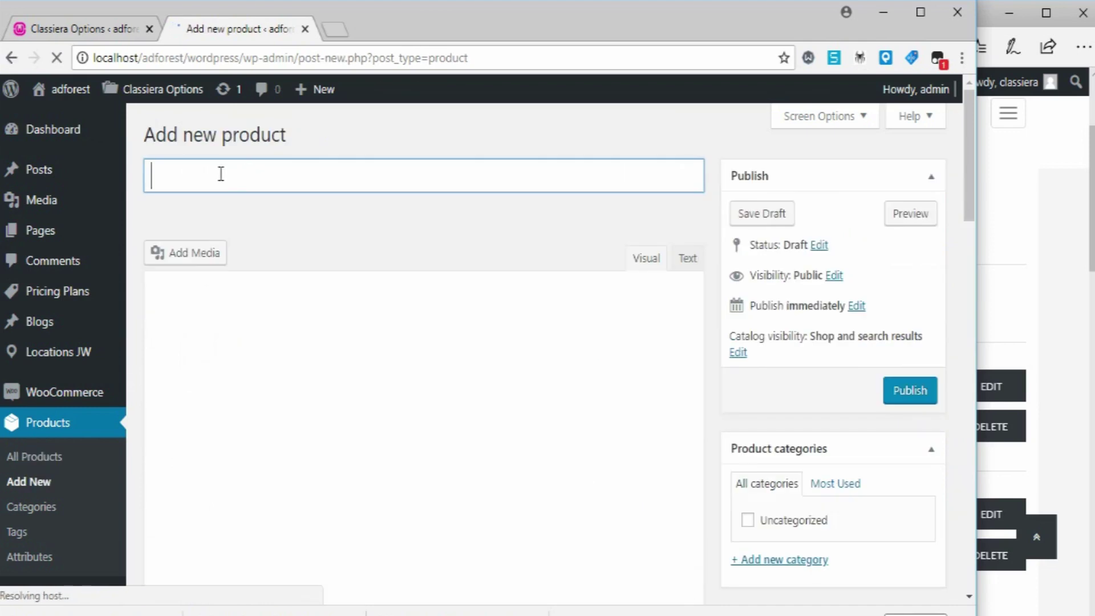
{"action": "type", "text": "Bump"}
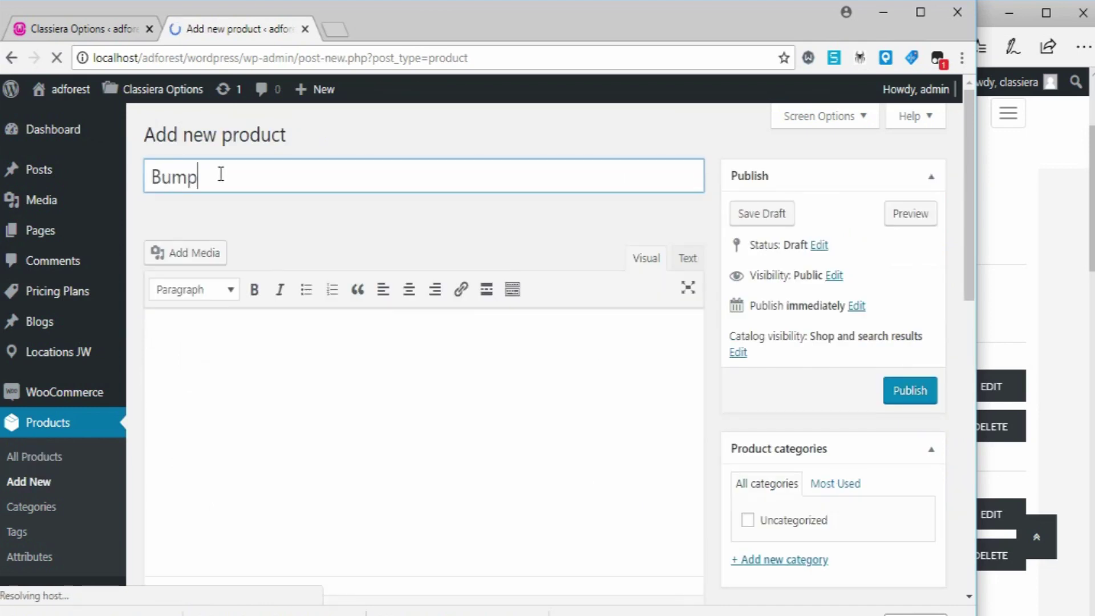
{"action": "type", "text": "Ad"}
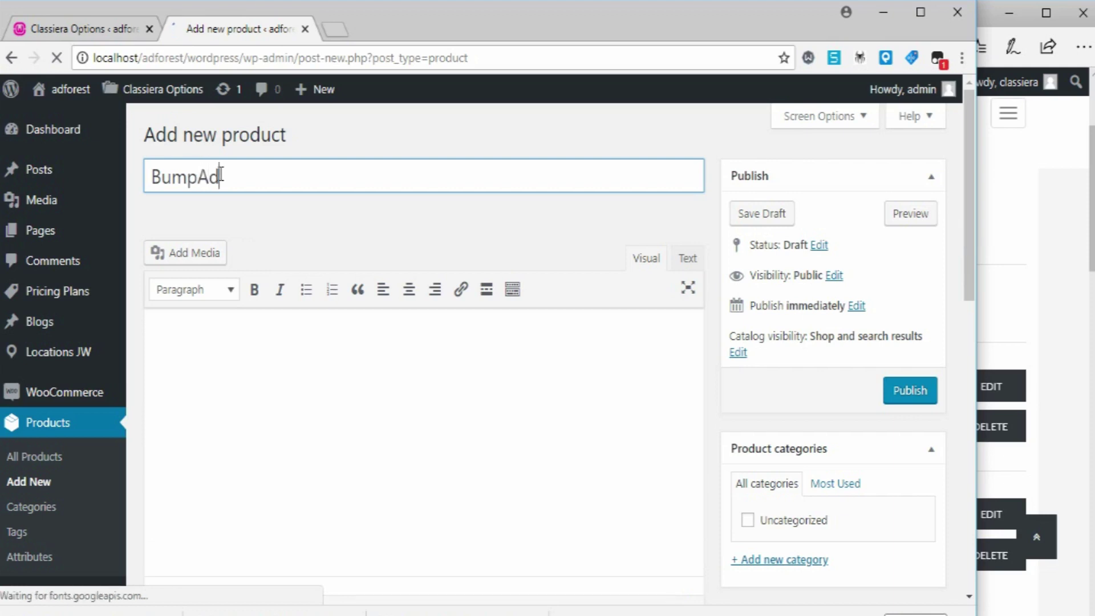
{"action": "type", "text": "s"}
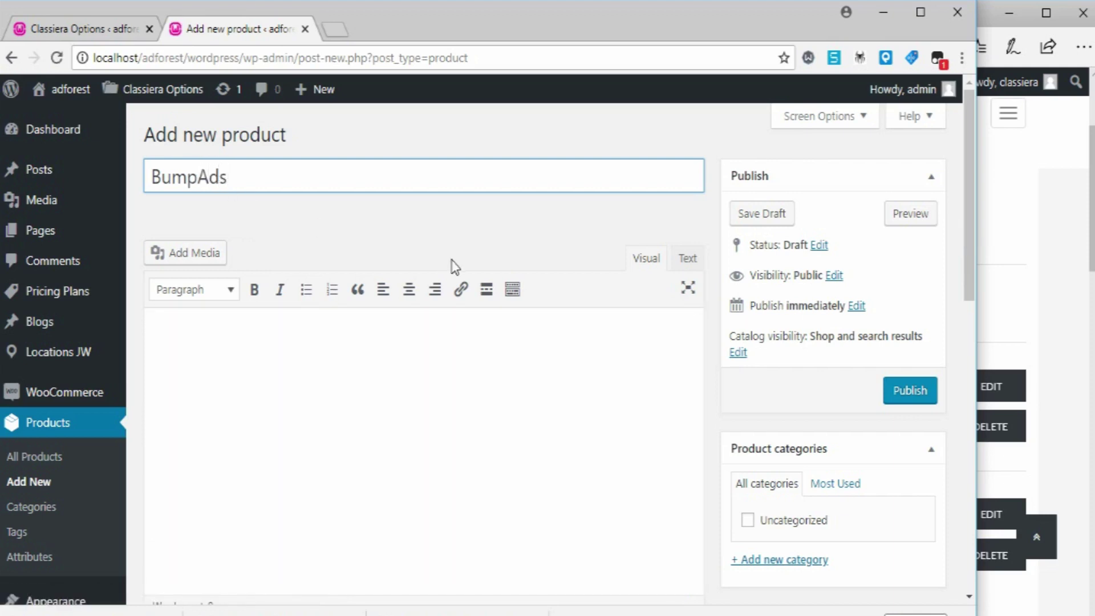
{"action": "scroll", "coordinate": [633, 266], "scroll_direction": "down", "scroll_amount": 9}
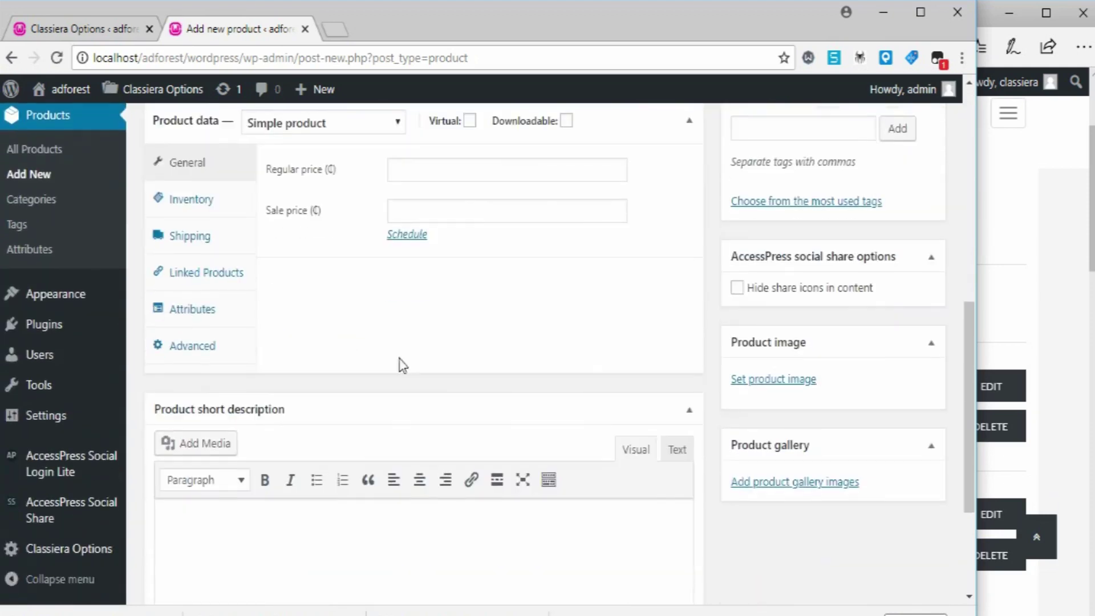
{"action": "scroll", "coordinate": [333, 255], "scroll_direction": "up", "scroll_amount": 2}
{"action": "left_click", "coordinate": [411, 256]}
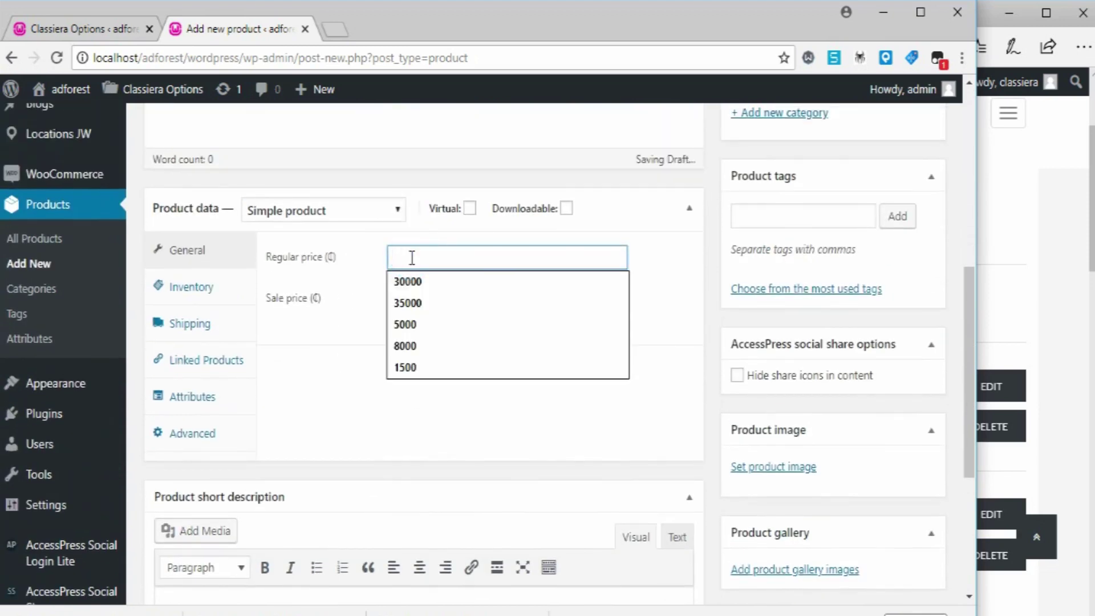
{"action": "type", "text": "12"}
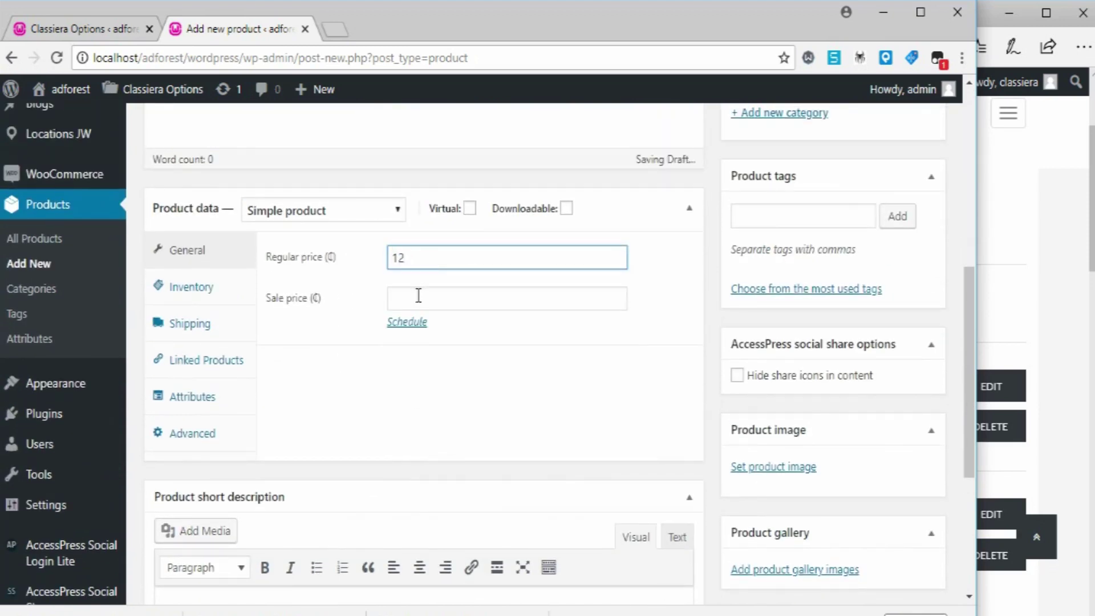
{"action": "left_click", "coordinate": [419, 302]}
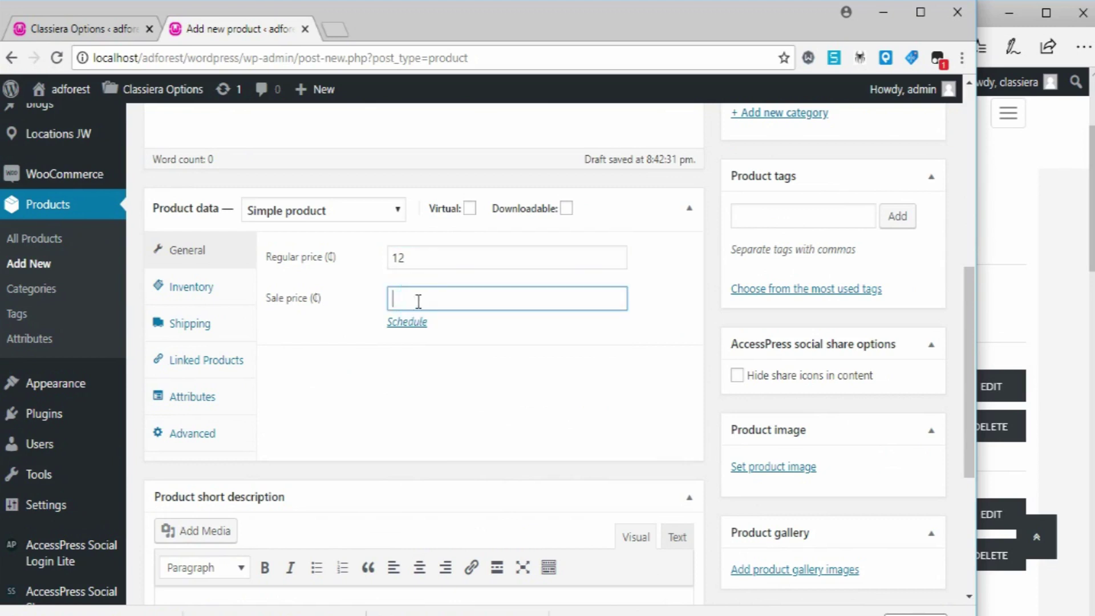
{"action": "scroll", "coordinate": [713, 225], "scroll_direction": "up", "scroll_amount": 4}
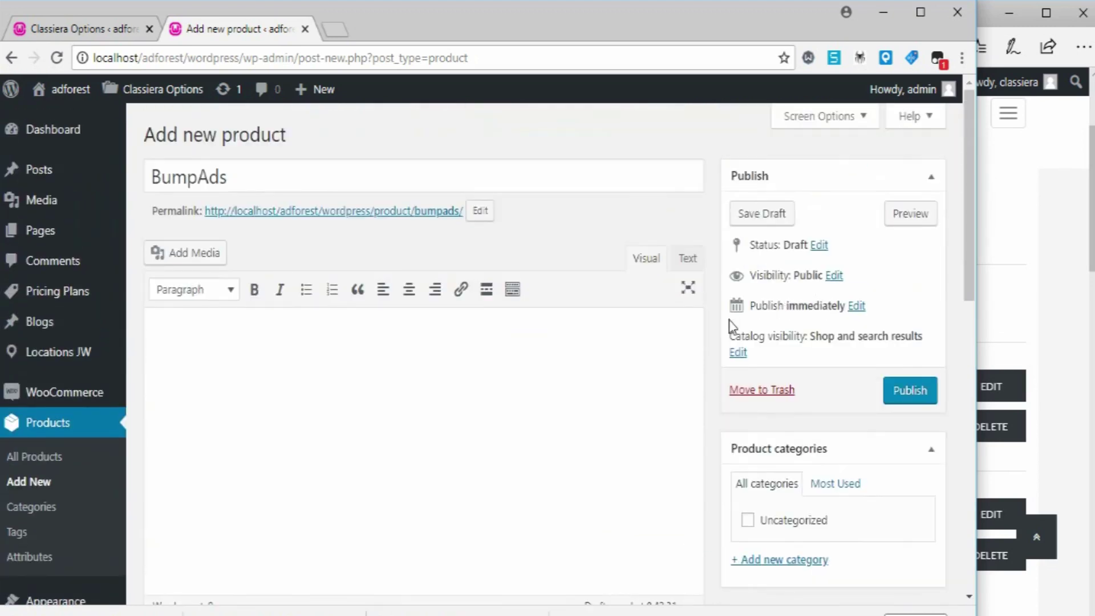
- Look over the product's visibility options, leaving it Public
{"action": "left_click", "coordinate": [834, 276]}
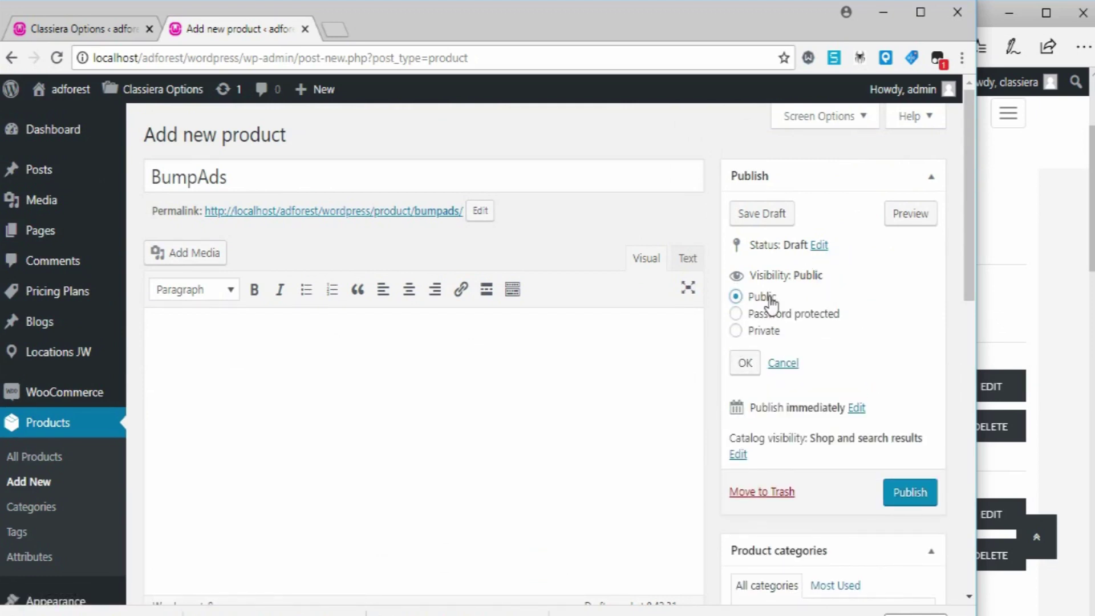
{"action": "left_click", "coordinate": [781, 364]}
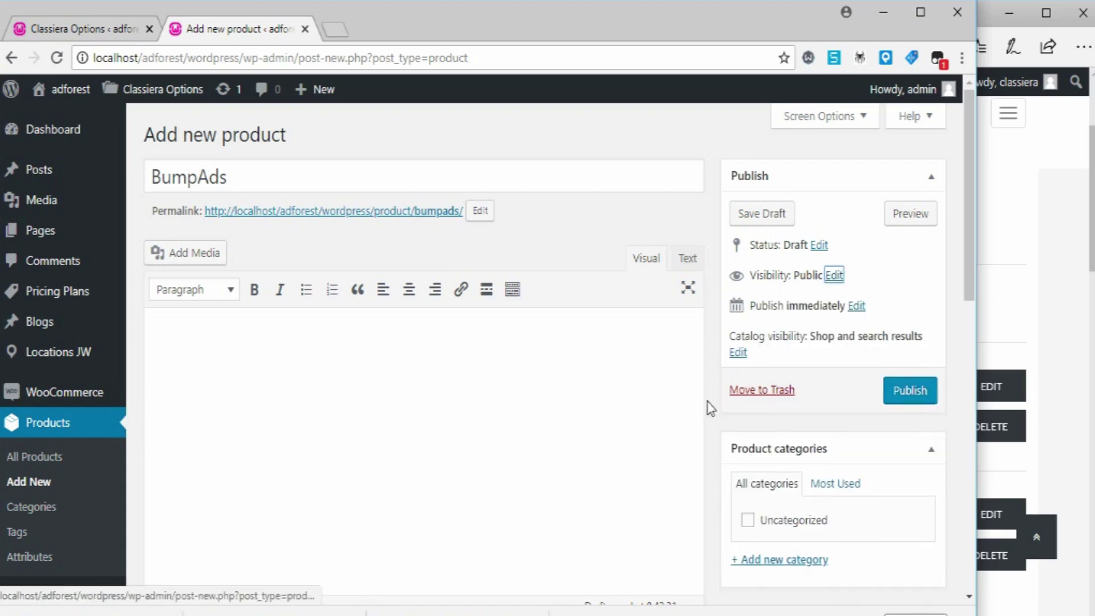
{"action": "scroll", "coordinate": [710, 407], "scroll_direction": "down", "scroll_amount": 2}
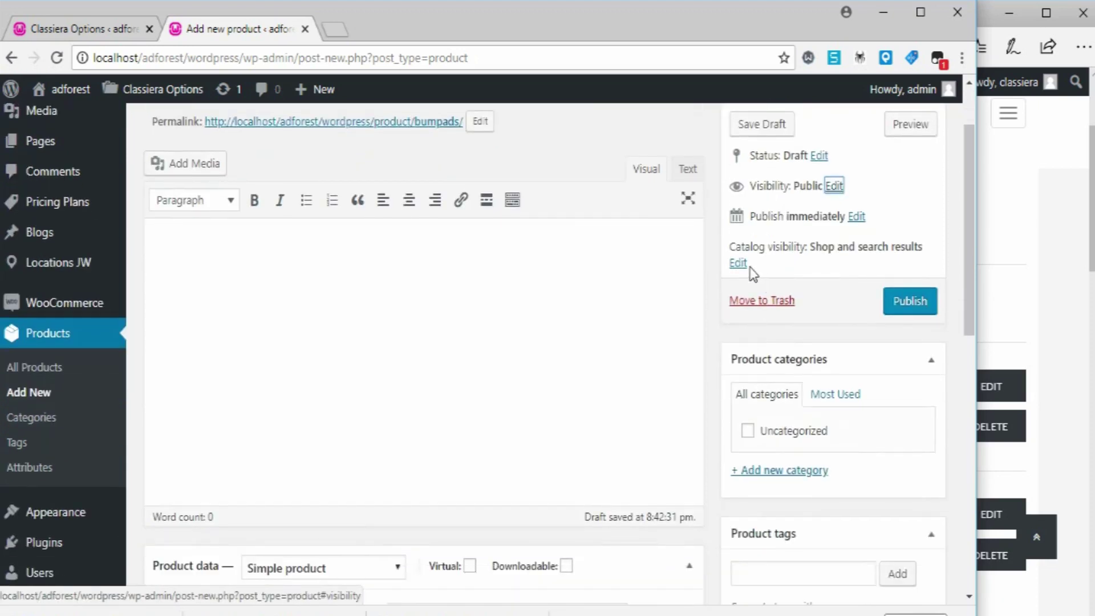
- Set BumpAds' catalog visibility to Hidden and publish the product
{"action": "left_click", "coordinate": [740, 264]}
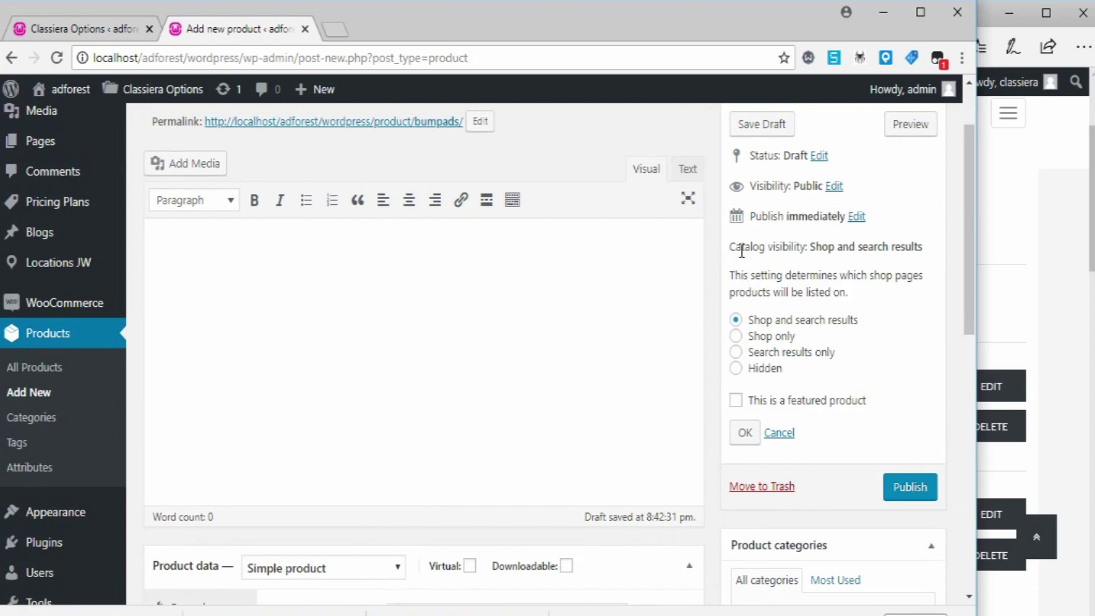
{"action": "left_click", "coordinate": [735, 368]}
{"action": "scroll", "coordinate": [306, 251], "scroll_direction": "up", "scroll_amount": 2}
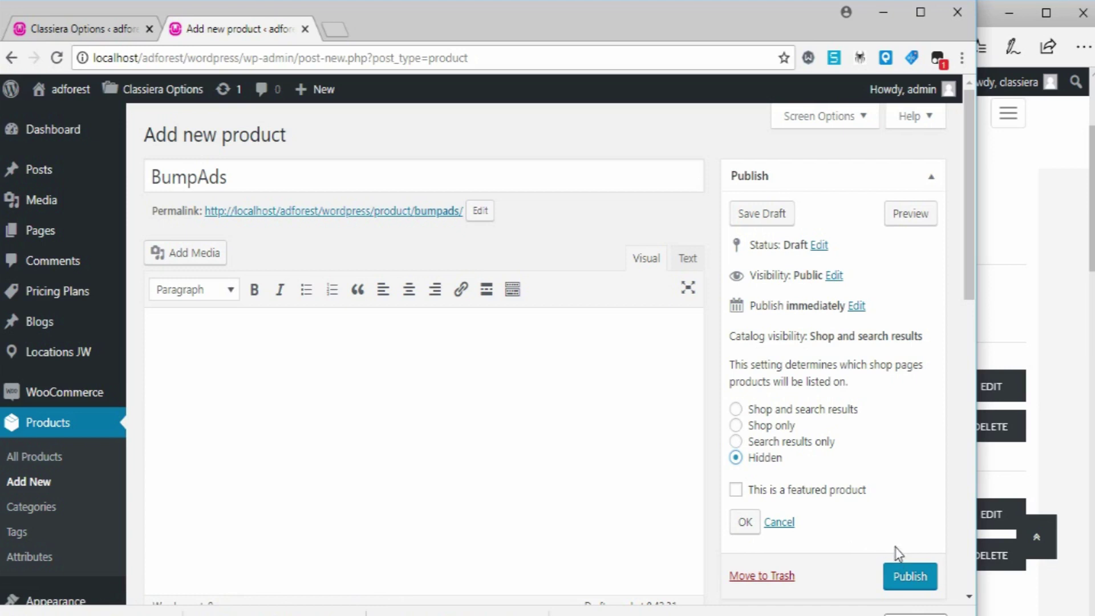
{"action": "left_click", "coordinate": [745, 522]}
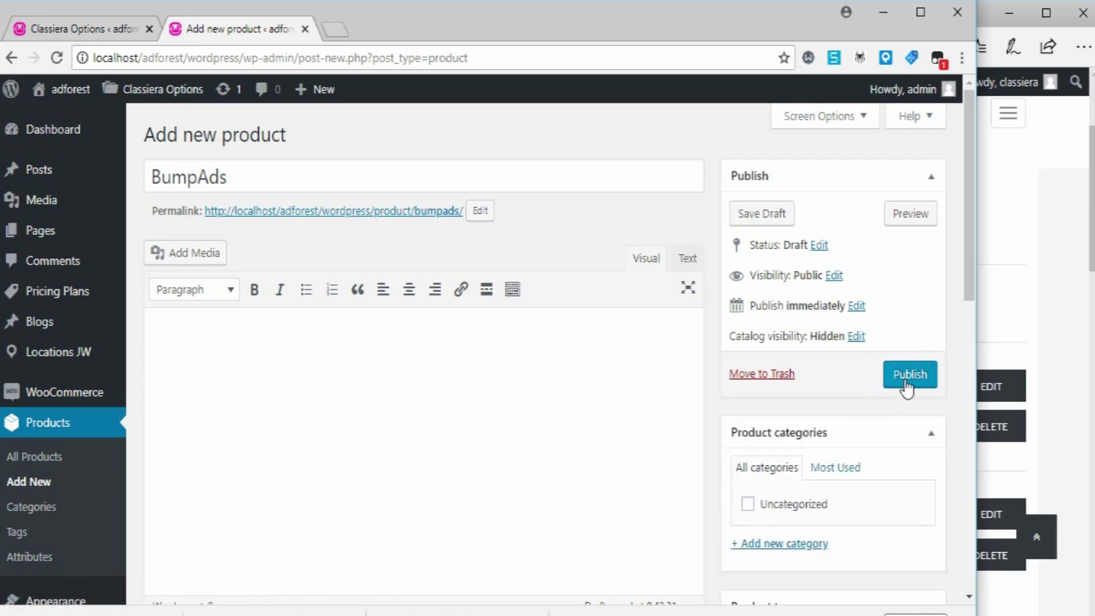
{"action": "left_click", "coordinate": [907, 382]}
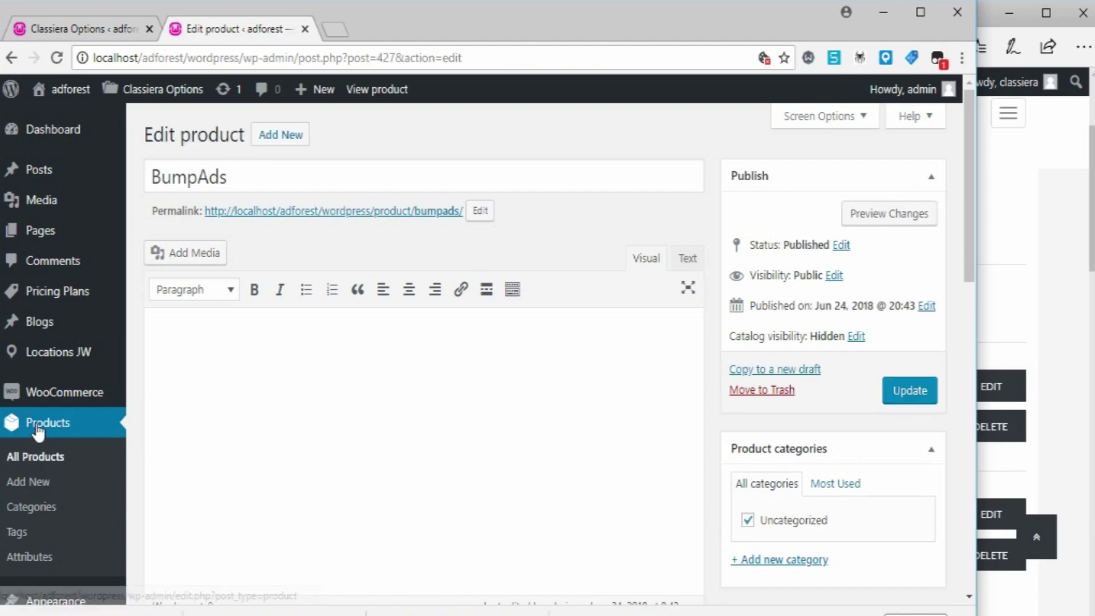
- Copy the BumpAds product ID 427 from the All Products list
{"action": "left_click", "coordinate": [36, 462]}
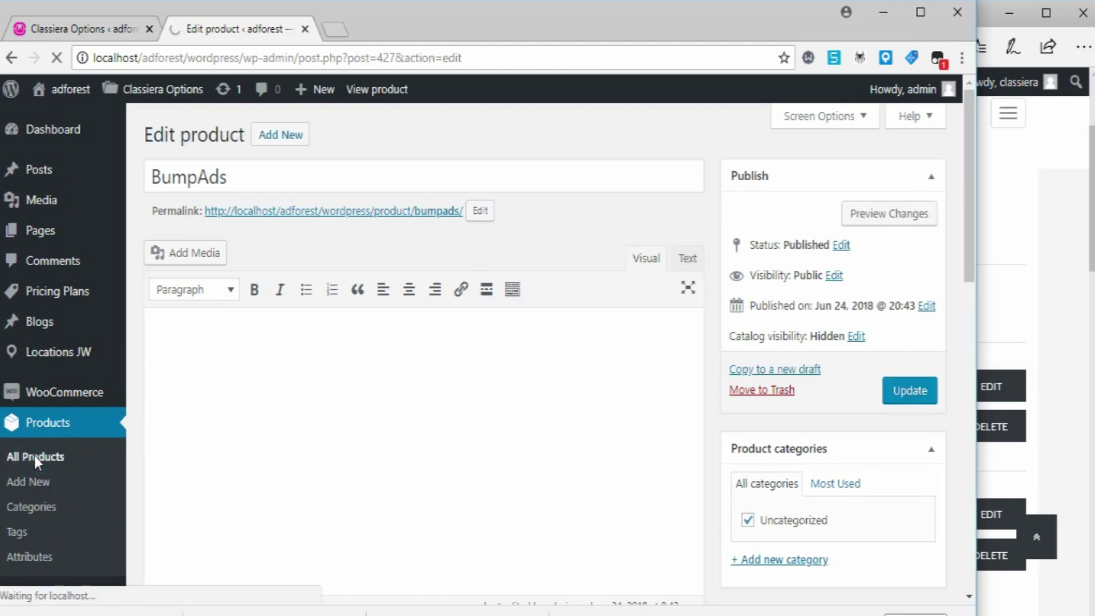
{"action": "scroll", "coordinate": [291, 368], "scroll_direction": "down", "scroll_amount": 3}
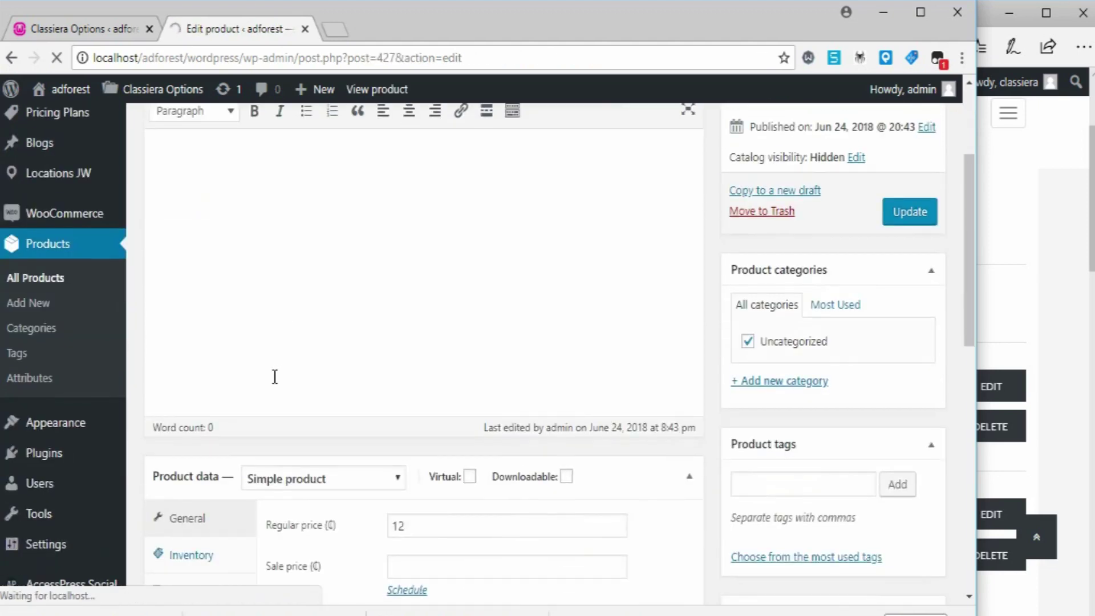
{"action": "scroll", "coordinate": [275, 377], "scroll_direction": "down", "scroll_amount": 3}
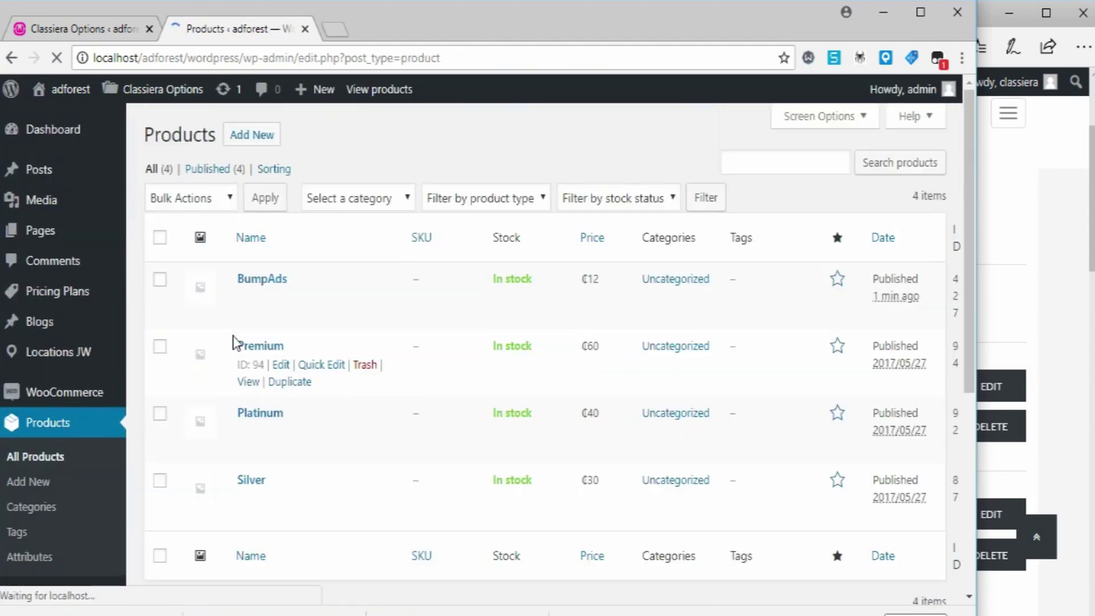
{"action": "scroll", "coordinate": [255, 490], "scroll_direction": "down", "scroll_amount": 3}
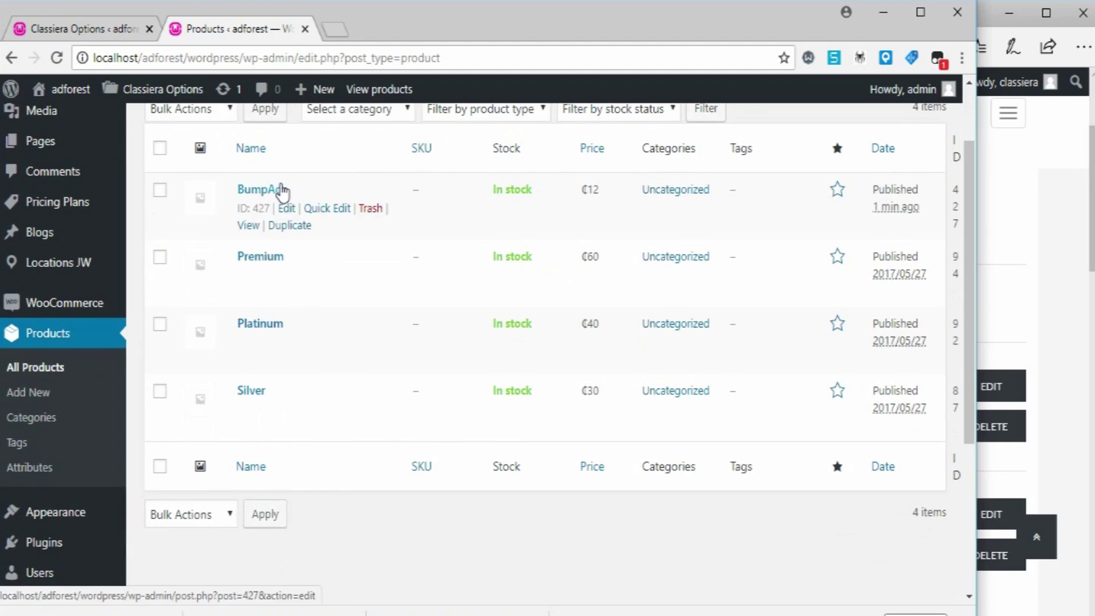
{"action": "double_click", "coordinate": [257, 209]}
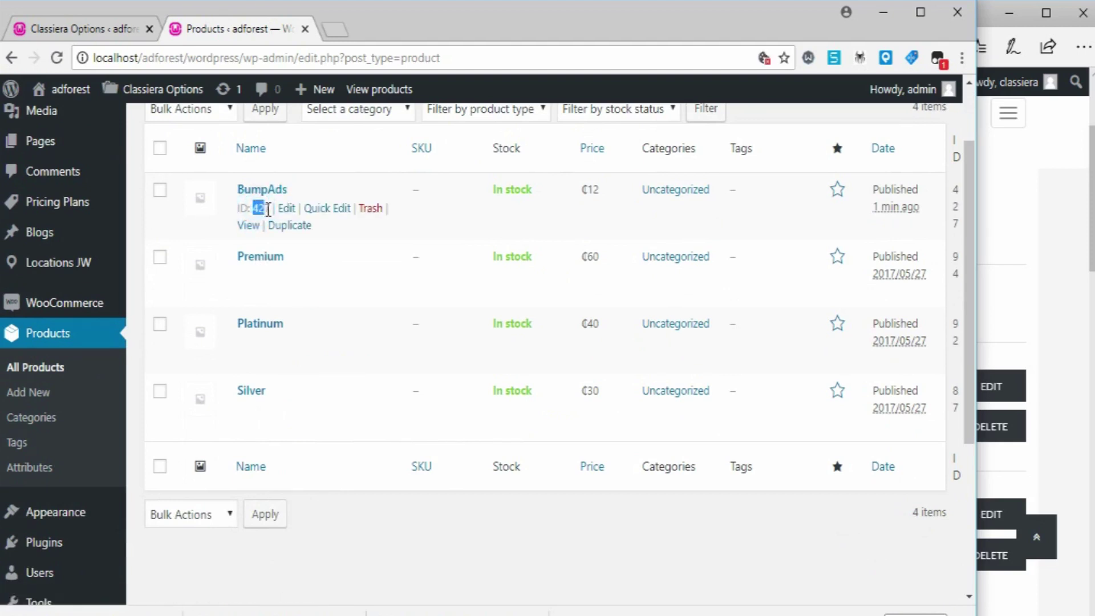
{"action": "right_click", "coordinate": [260, 208]}
{"action": "left_click", "coordinate": [291, 221]}
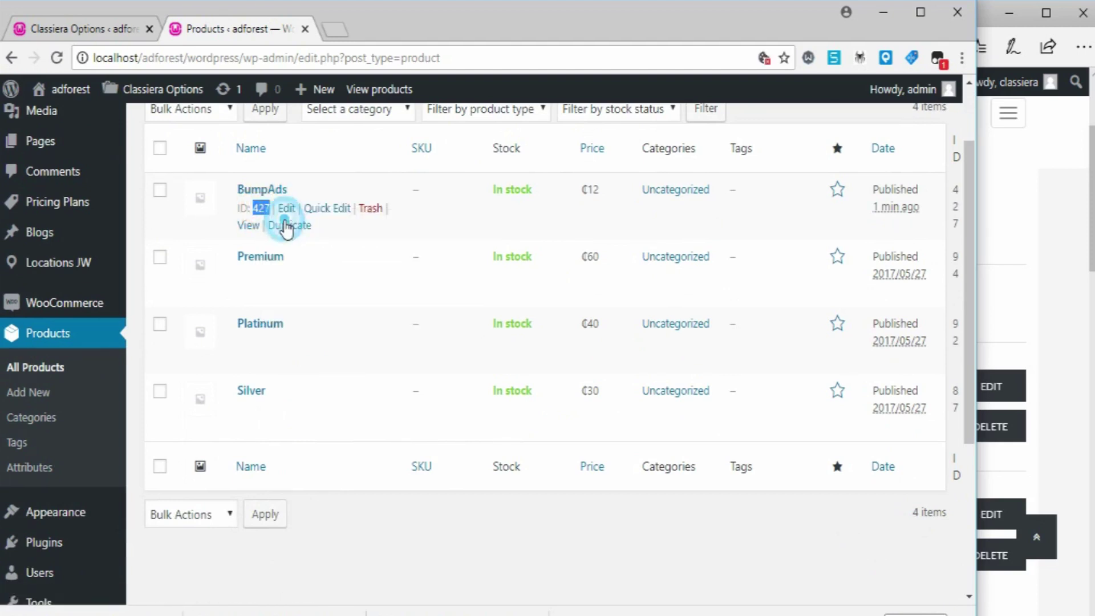
{"action": "left_click", "coordinate": [78, 31]}
- Paste 427 into the Bump Ads WooCommerce Product ID field and save the changes
{"action": "scroll", "coordinate": [68, 457], "scroll_direction": "down", "scroll_amount": 1}
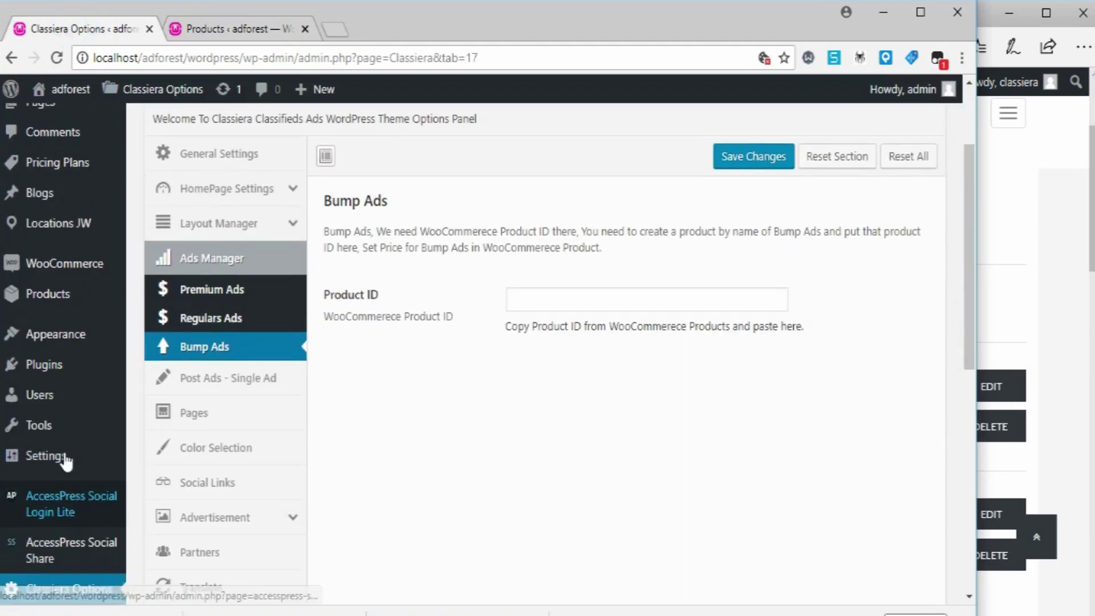
{"action": "scroll", "coordinate": [73, 236], "scroll_direction": "up", "scroll_amount": 3}
{"action": "scroll", "coordinate": [73, 235], "scroll_direction": "up", "scroll_amount": 1}
{"action": "scroll", "coordinate": [49, 282], "scroll_direction": "down", "scroll_amount": 3}
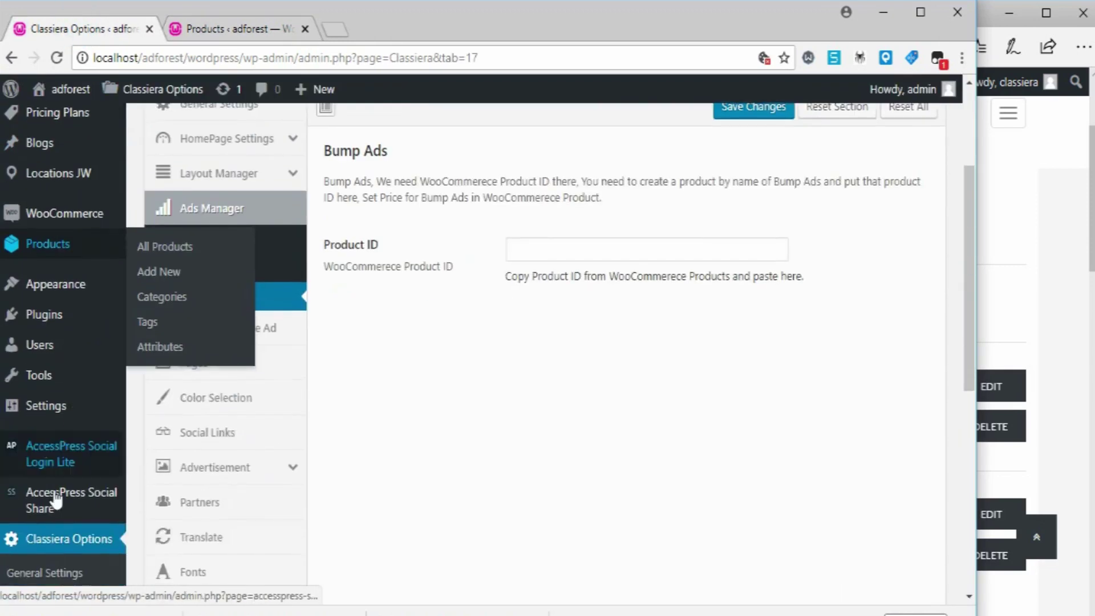
{"action": "scroll", "coordinate": [220, 319], "scroll_direction": "up", "scroll_amount": 2}
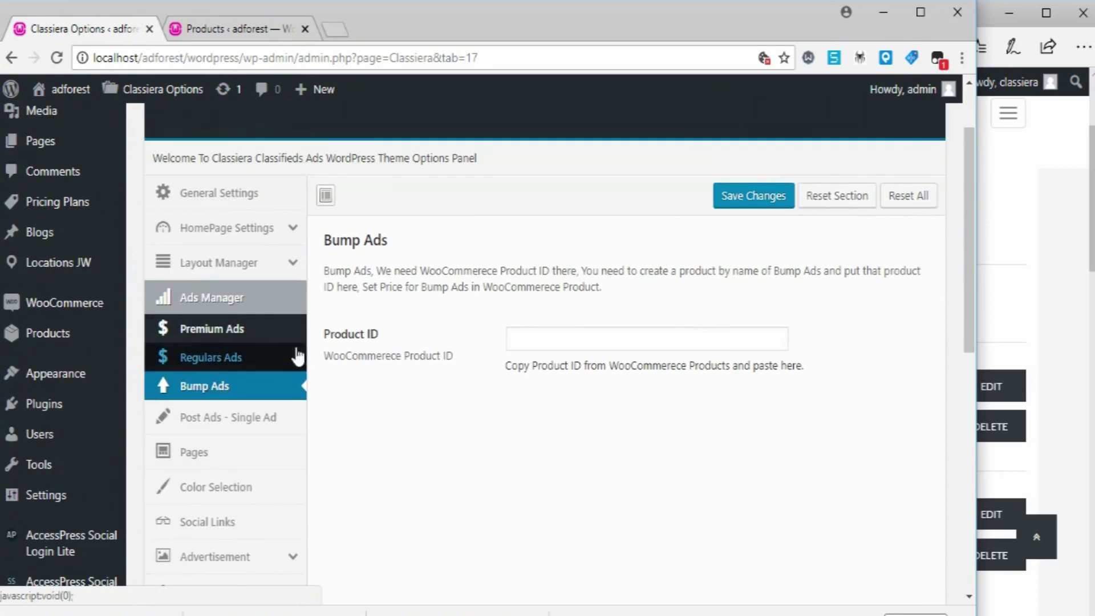
{"action": "right_click", "coordinate": [537, 342]}
{"action": "left_click", "coordinate": [577, 448]}
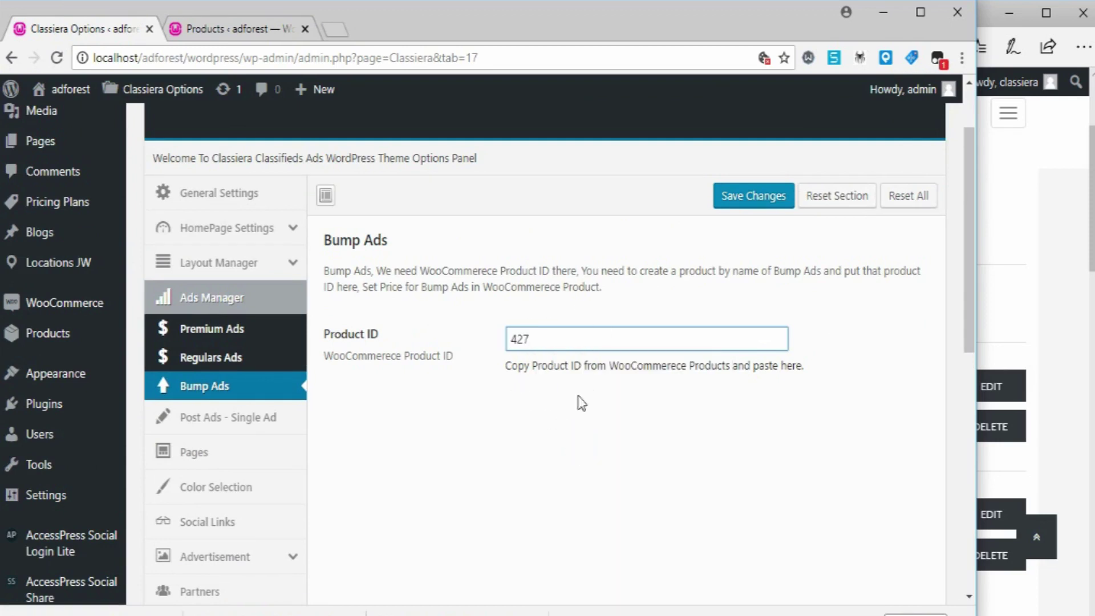
{"action": "left_click", "coordinate": [755, 196]}
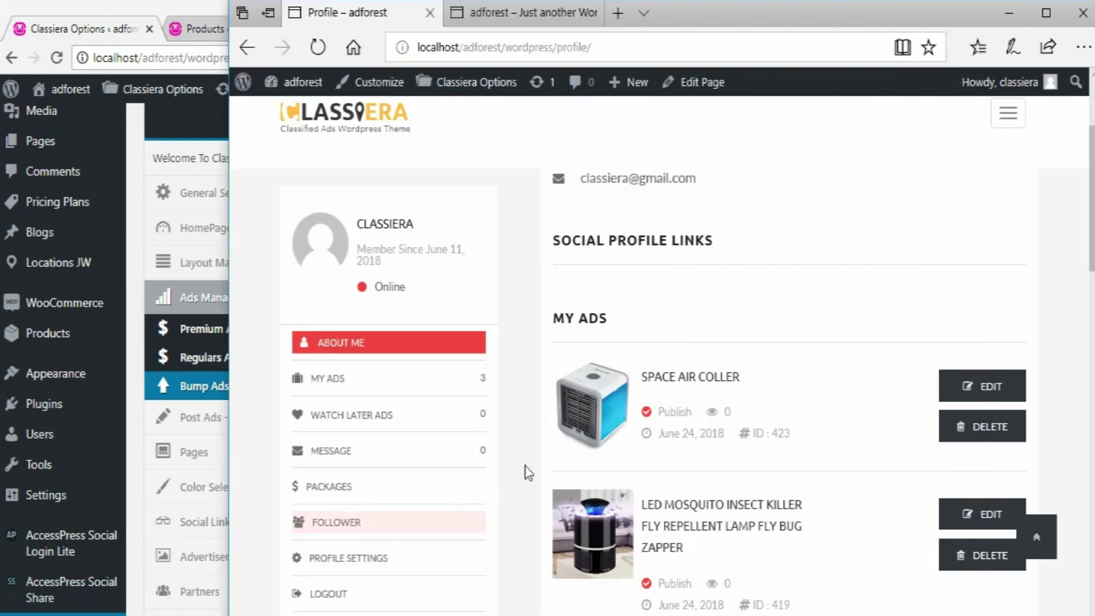
- Reload the profile page and scroll My Ads to check the new Bump Ad buttons
{"action": "right_click", "coordinate": [816, 309]}
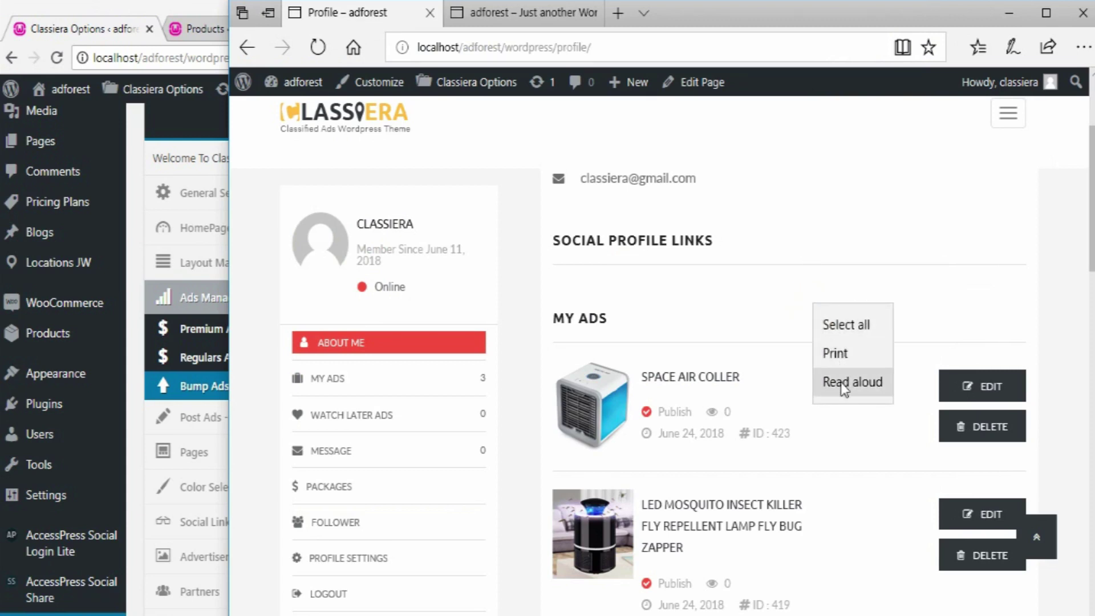
{"action": "left_click", "coordinate": [898, 222]}
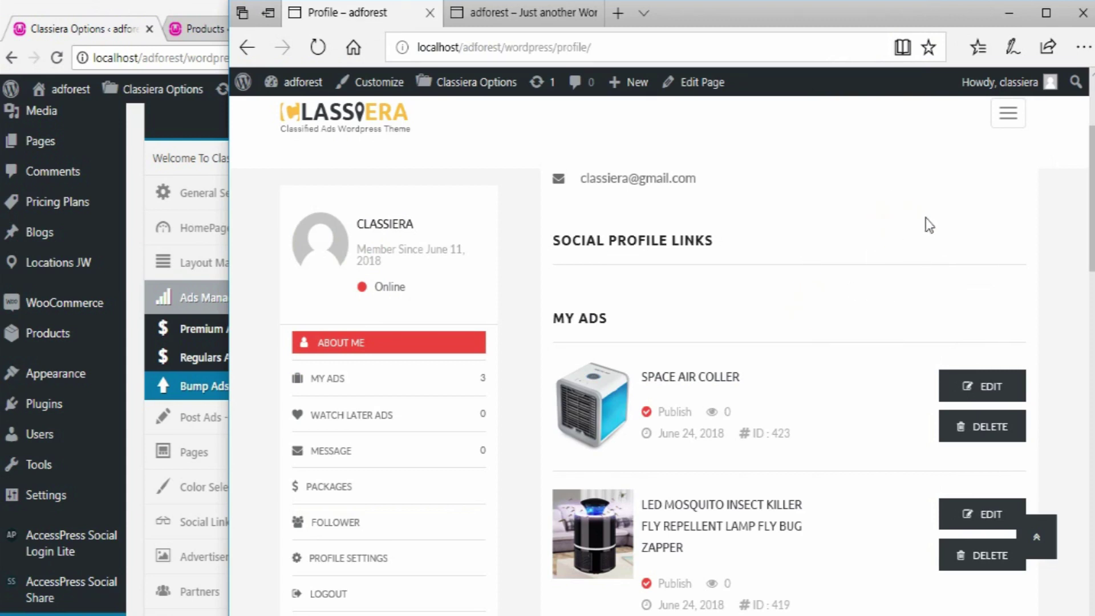
{"action": "right_click", "coordinate": [973, 215]}
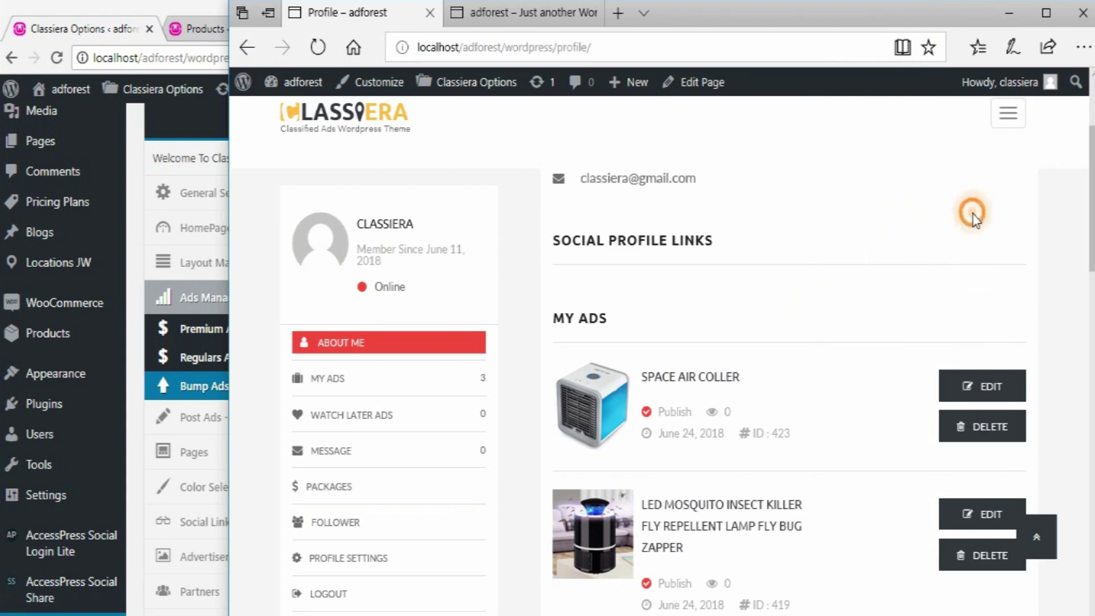
{"action": "left_click", "coordinate": [318, 47]}
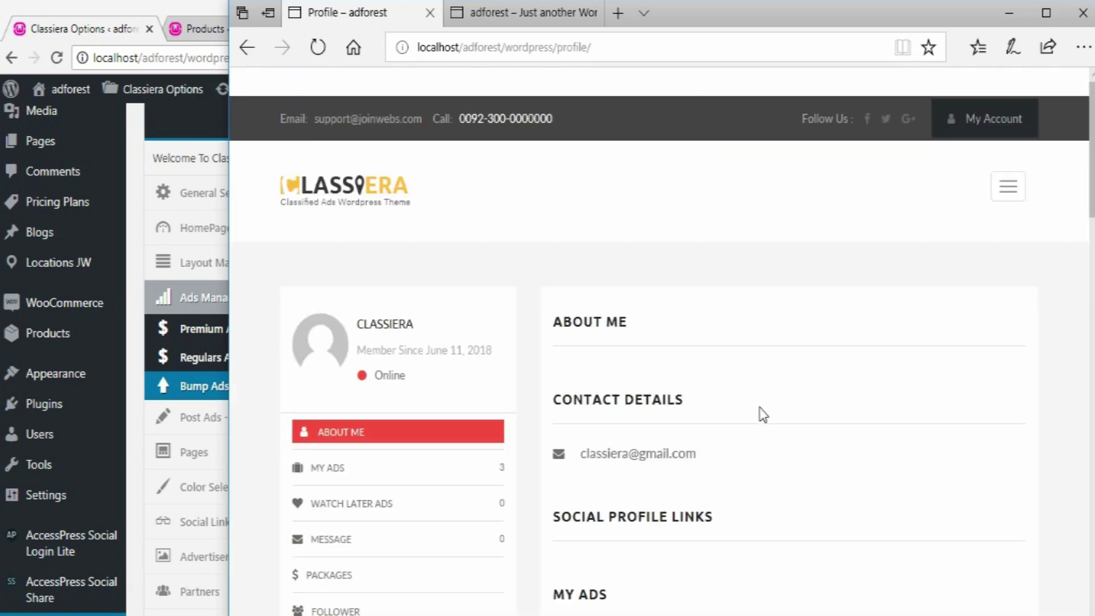
{"action": "scroll", "coordinate": [763, 415], "scroll_direction": "down", "scroll_amount": 6}
{"action": "scroll", "coordinate": [972, 317], "scroll_direction": "down", "scroll_amount": 2}
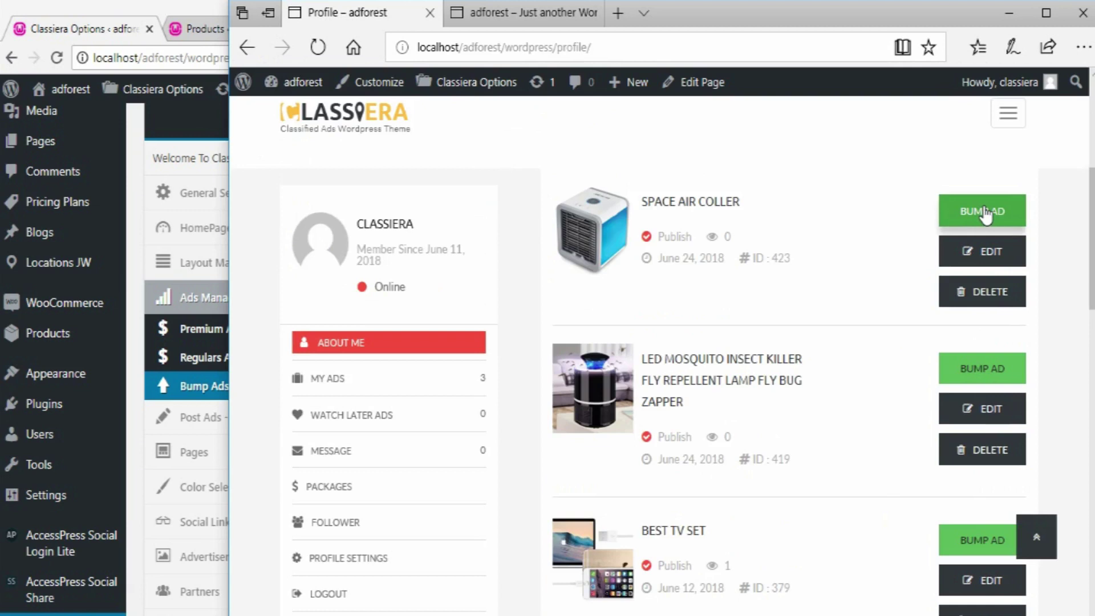
{"action": "scroll", "coordinate": [879, 384], "scroll_direction": "up", "scroll_amount": 3}
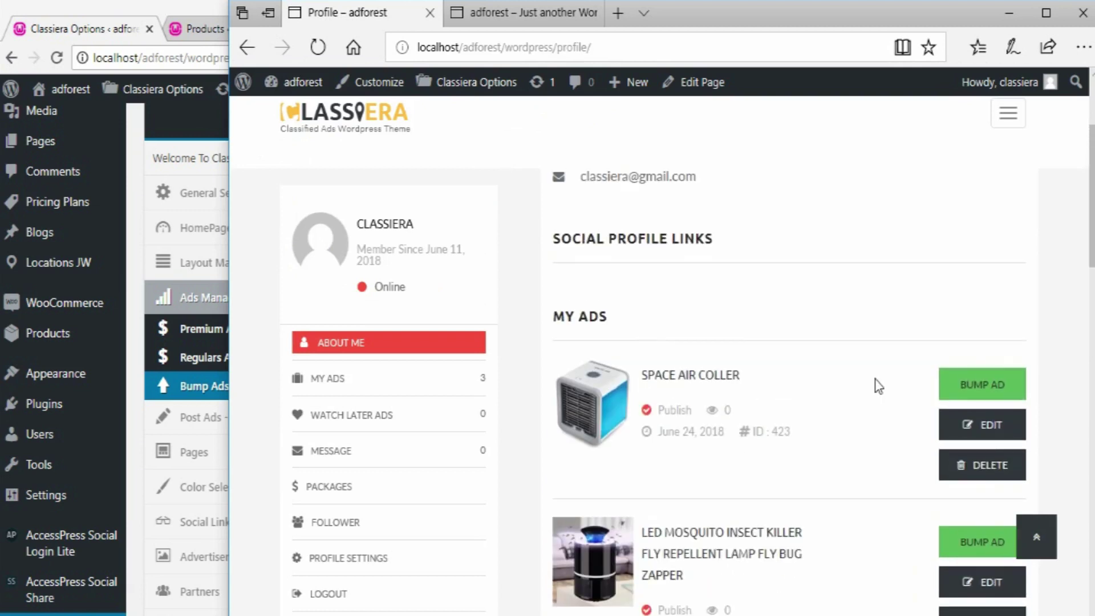